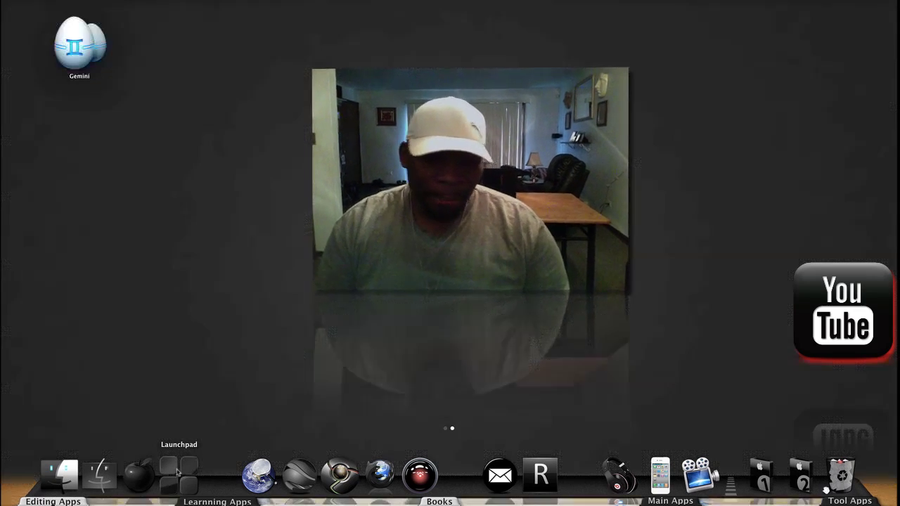
- Launch Gemini, then open the folder chooser and cancel it without adding a folder
double_click(88, 52)
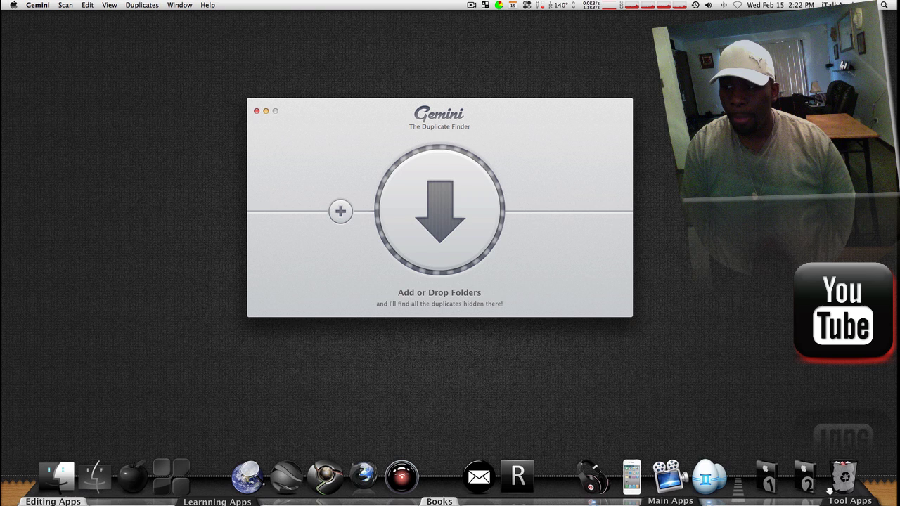
drag(569, 227, 455, 197)
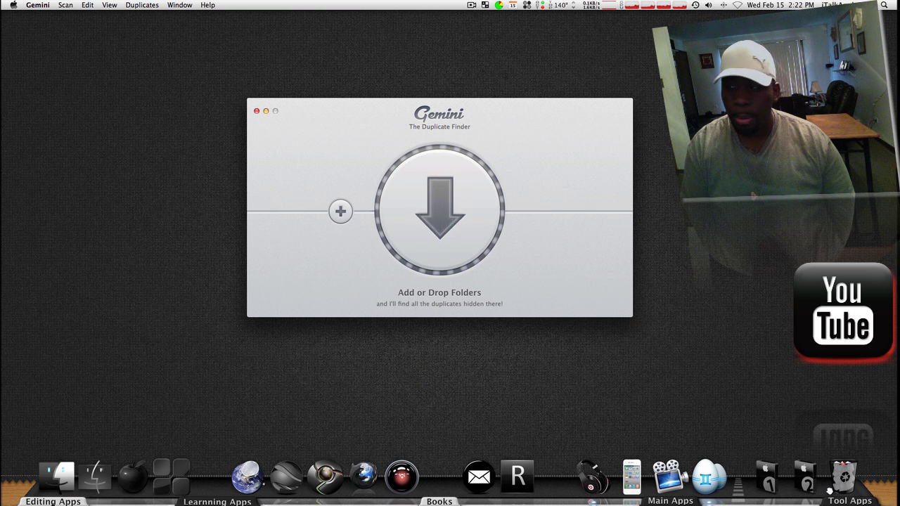
click(341, 211)
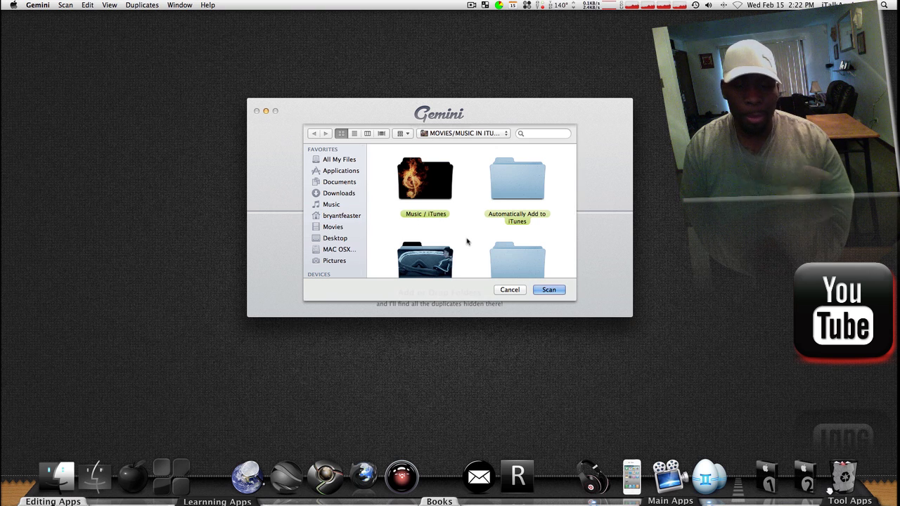
click(509, 290)
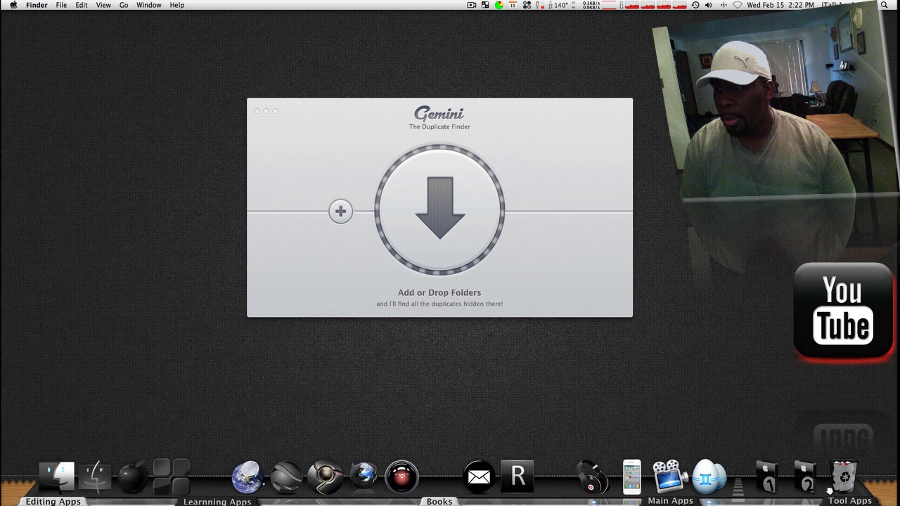
- Scan 'untitled folder' by dropping it onto Gemini, which finds 48 KB of duplicates
drag(829, 492, 450, 220)
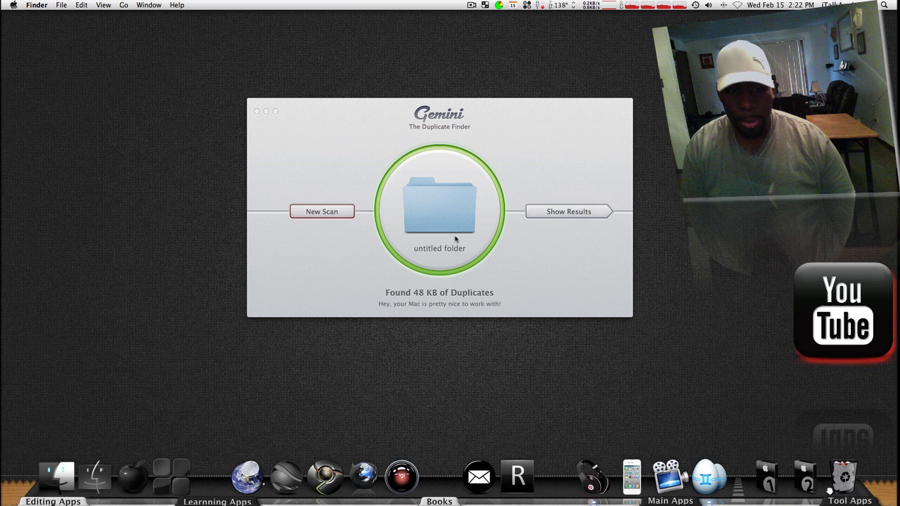
click(577, 211)
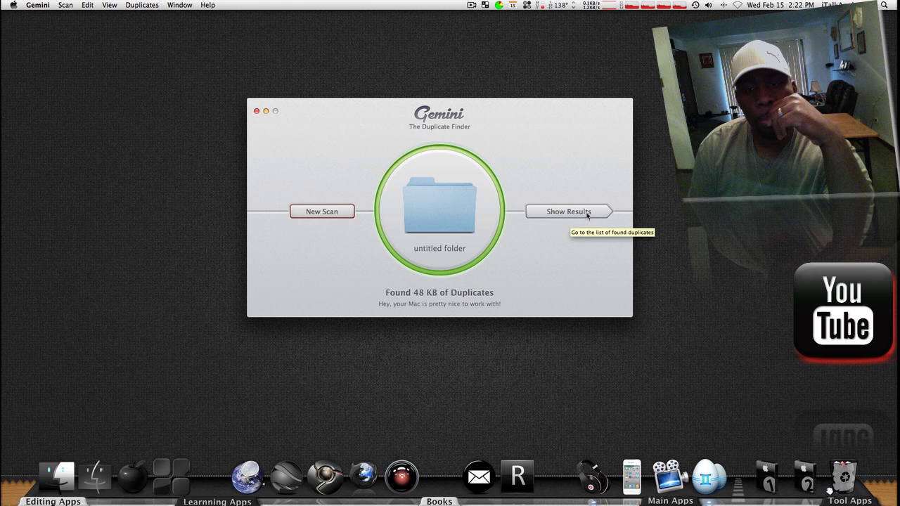
- In the results, trash the 24 KB copy music-notes1-1.jpg and keep music-notes1.jpg
click(577, 213)
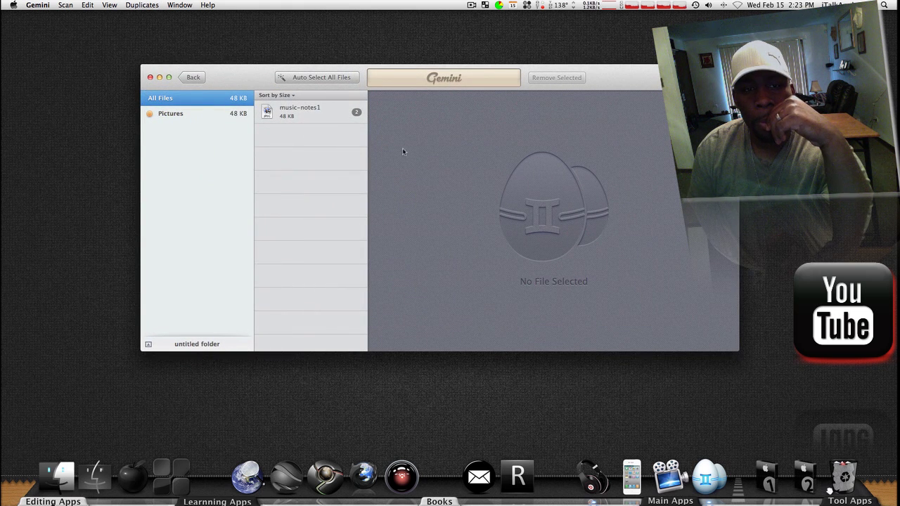
click(298, 117)
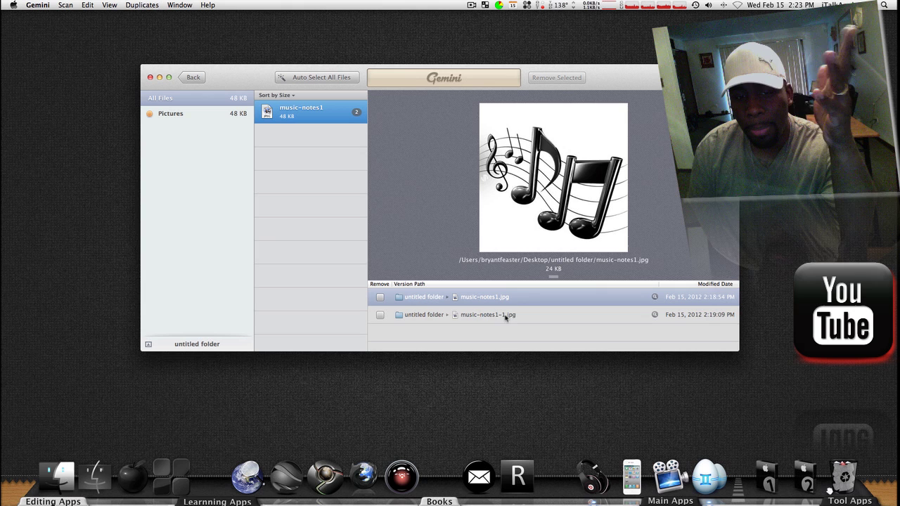
click(379, 315)
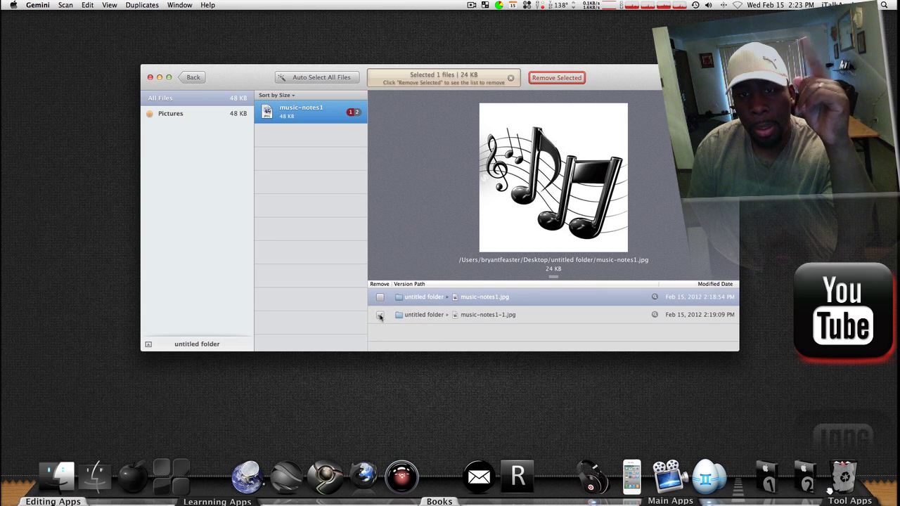
click(566, 81)
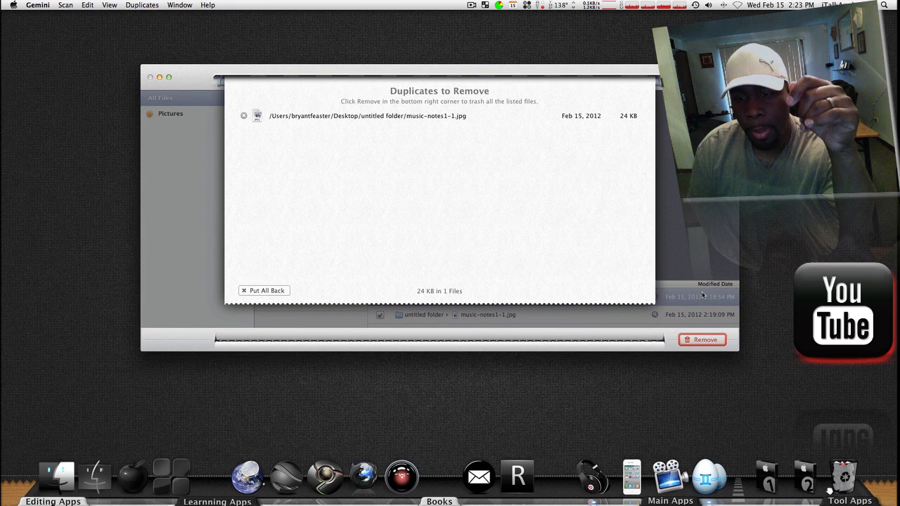
click(707, 342)
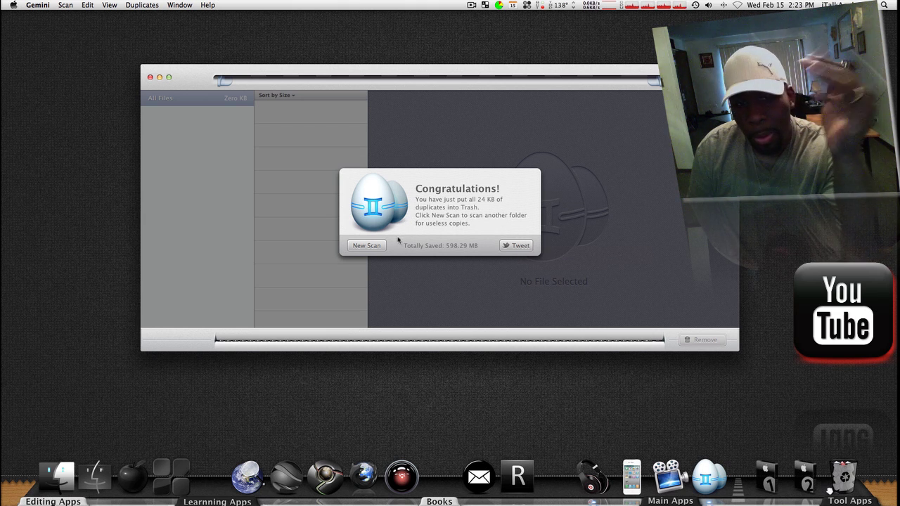
- Start a new scan of 'untitled folder 2', which finds 32 KB of duplicates
click(365, 246)
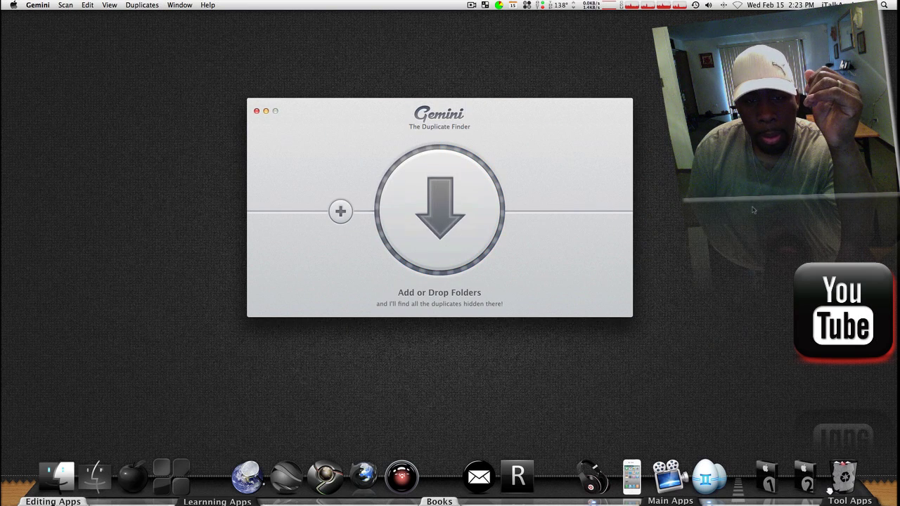
click(830, 491)
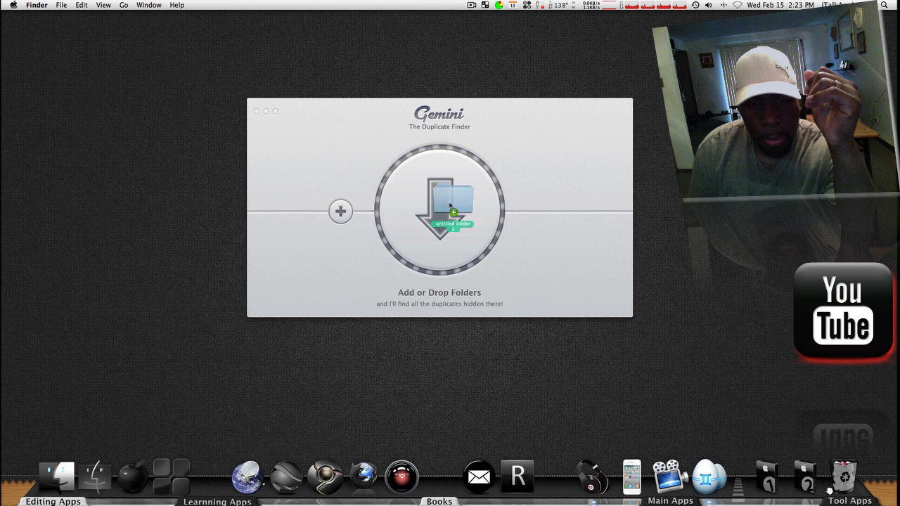
drag(830, 491, 457, 207)
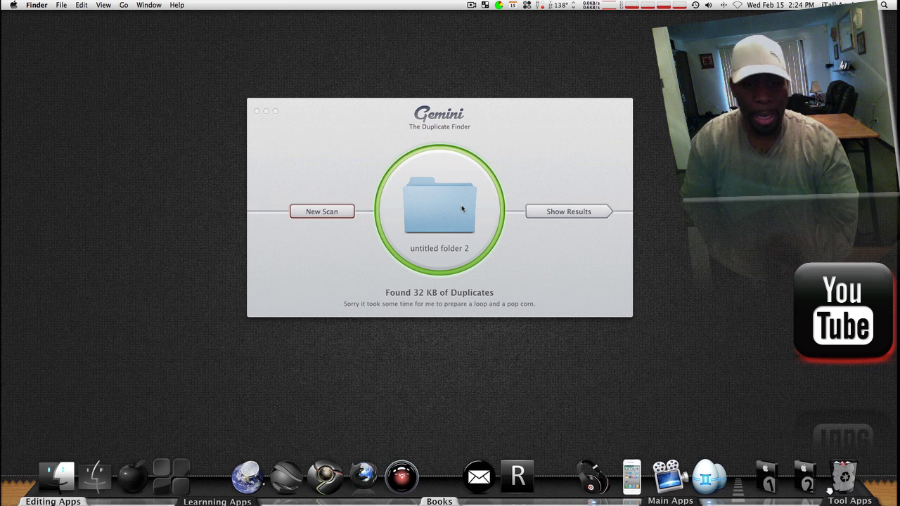
- Trash the 16 KB duplicate kat-1 immortals torrent copy, then start a new scan
click(563, 213)
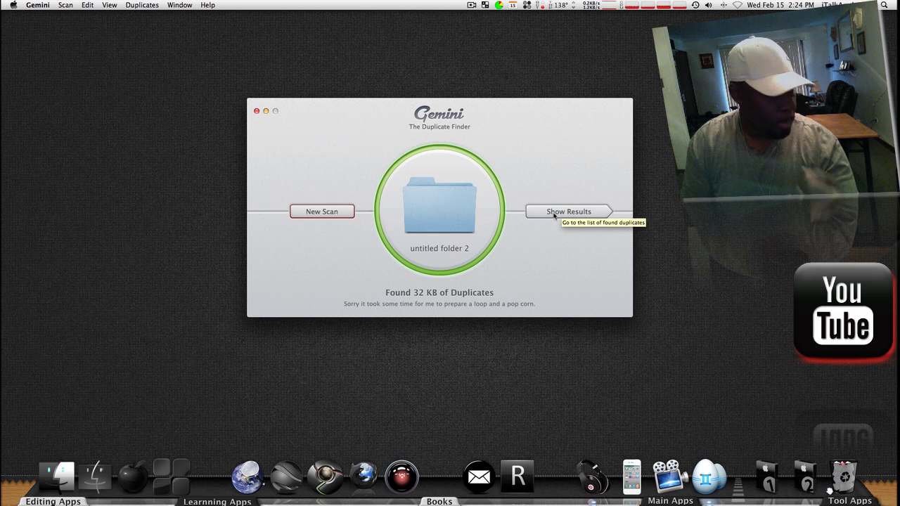
click(568, 213)
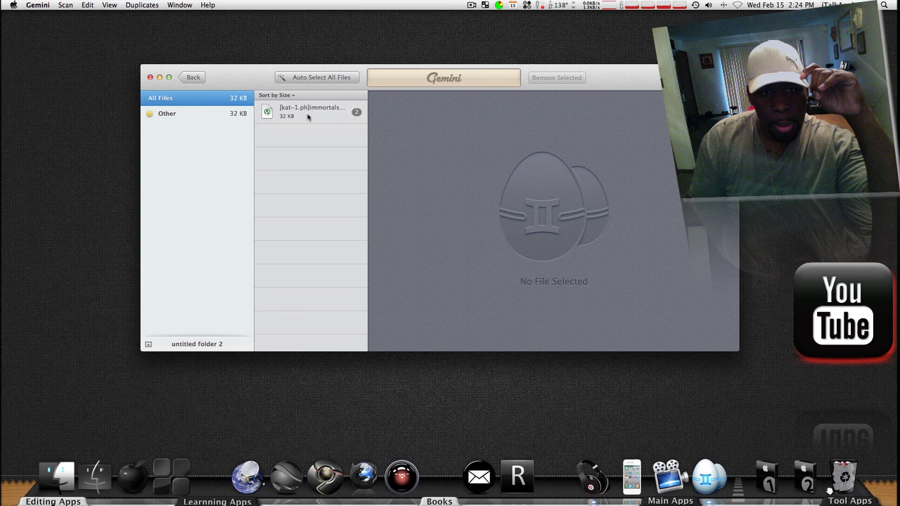
click(309, 117)
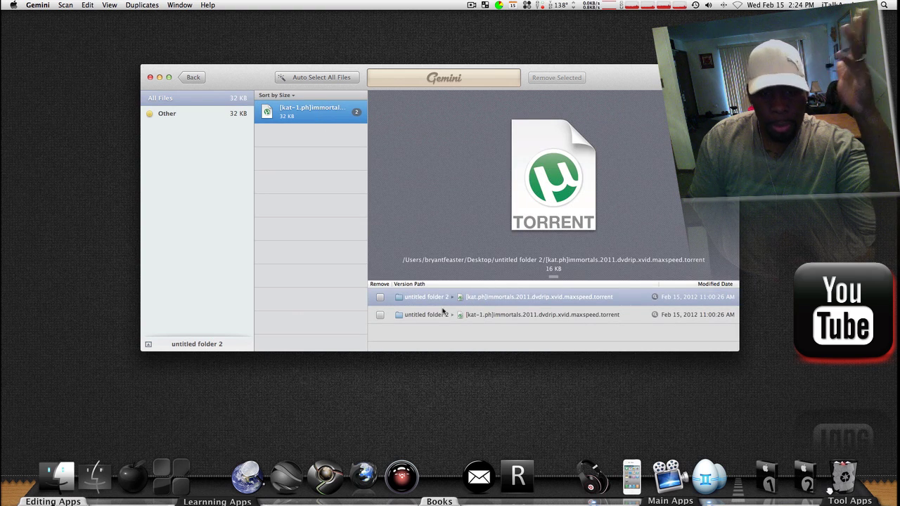
click(380, 315)
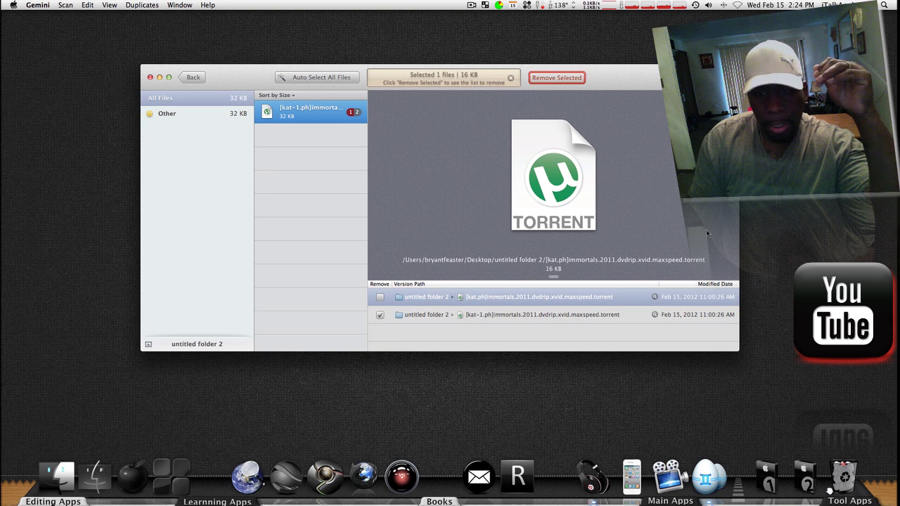
click(557, 77)
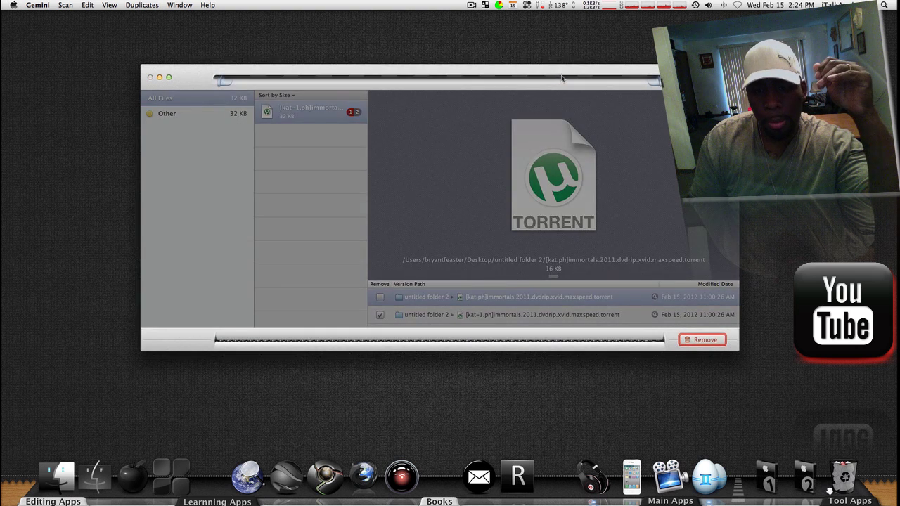
click(705, 340)
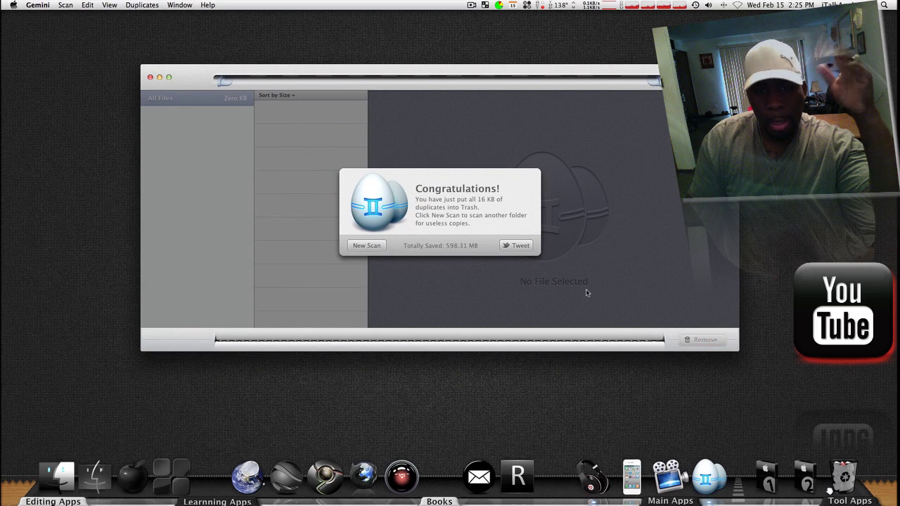
click(372, 246)
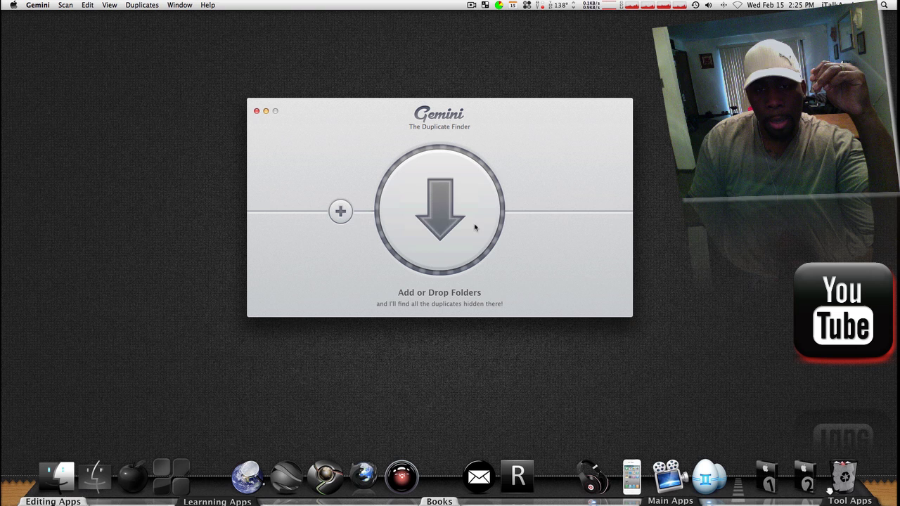
- Open both test folders in Finder and trash the torrent file from 'untitled folder 2'
click(829, 490)
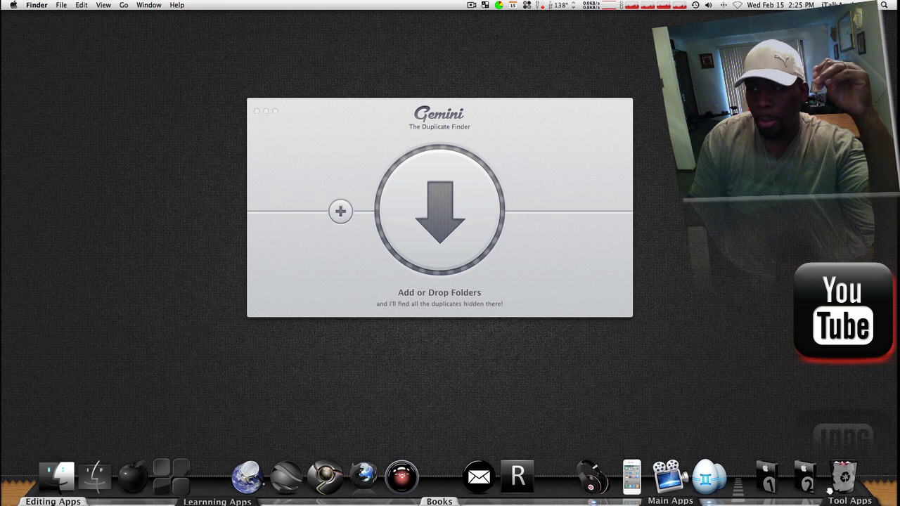
key(shift+super+n)
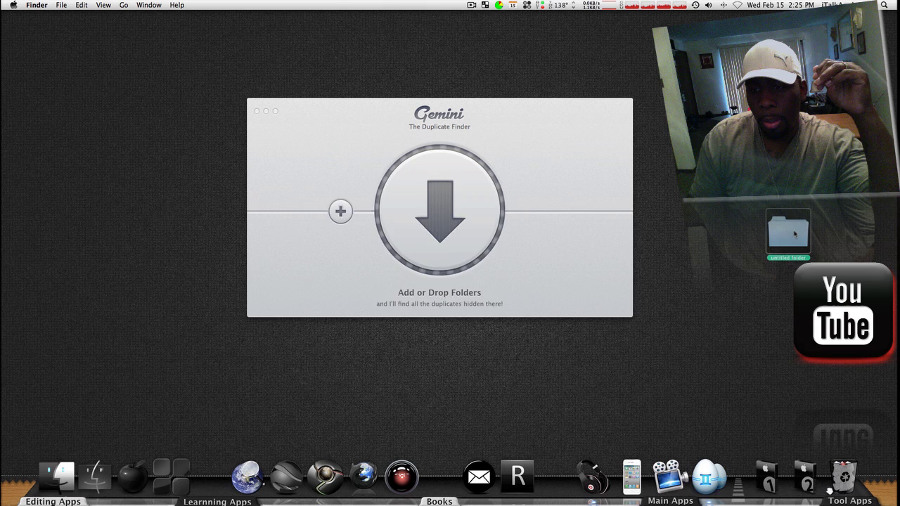
double_click(794, 233)
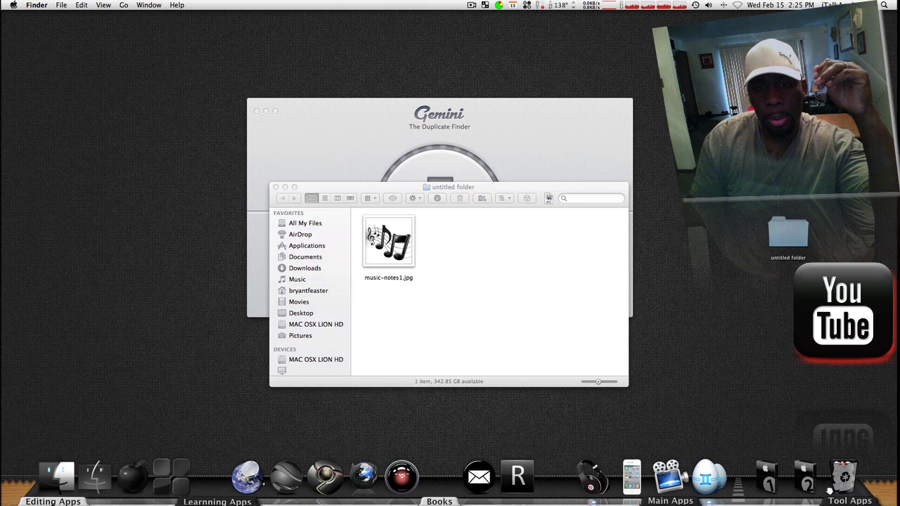
drag(525, 208, 723, 239)
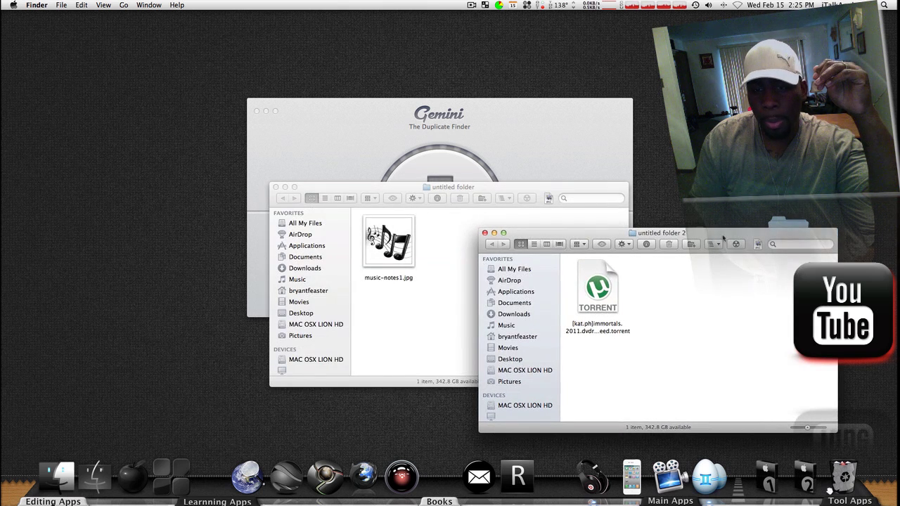
drag(492, 187, 276, 177)
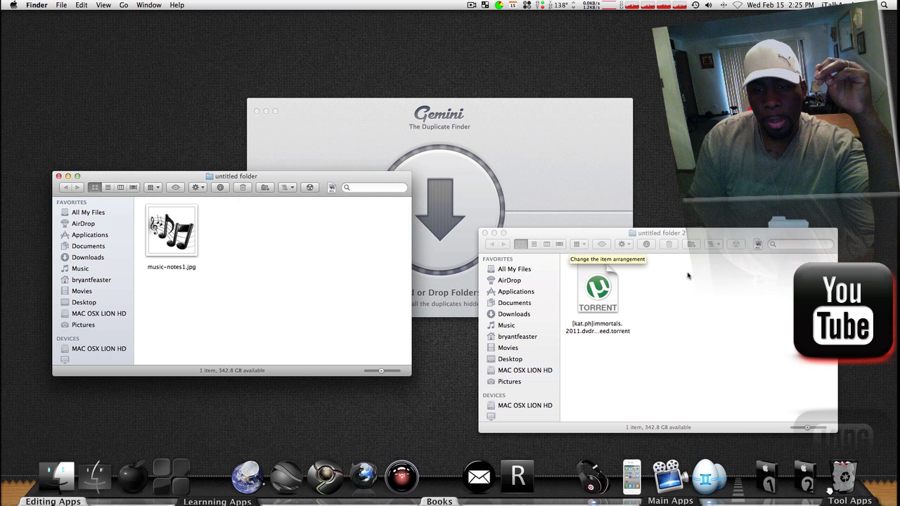
drag(684, 237, 688, 206)
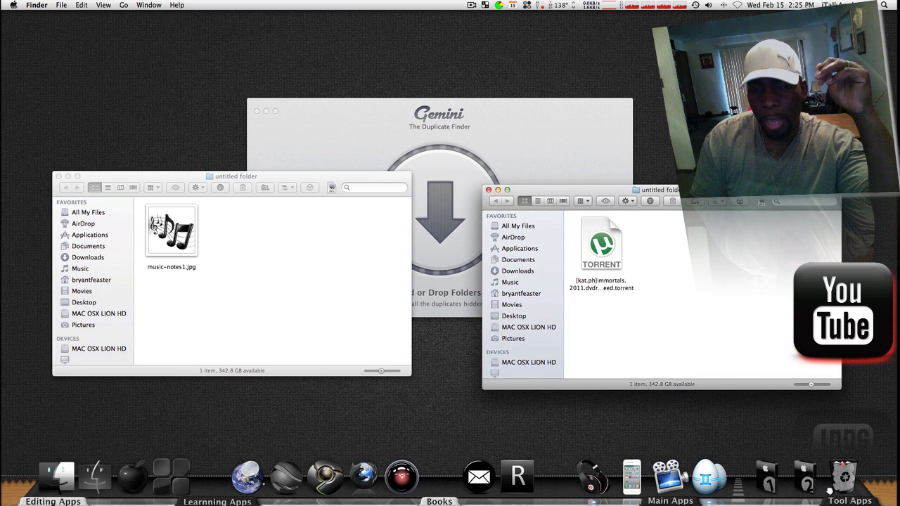
click(608, 252)
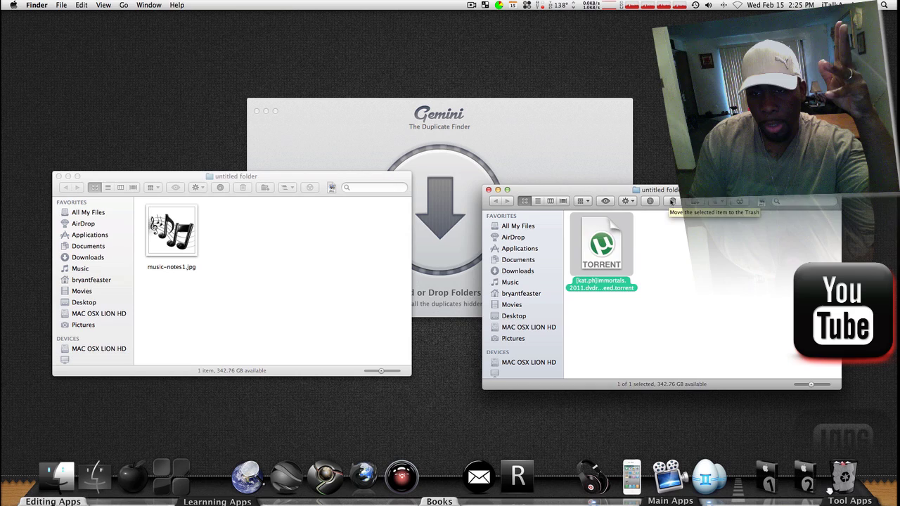
key(super+BackSpace)
- Close the emptied folder window and trash music-notes1.jpg from 'untitled folder'
click(488, 191)
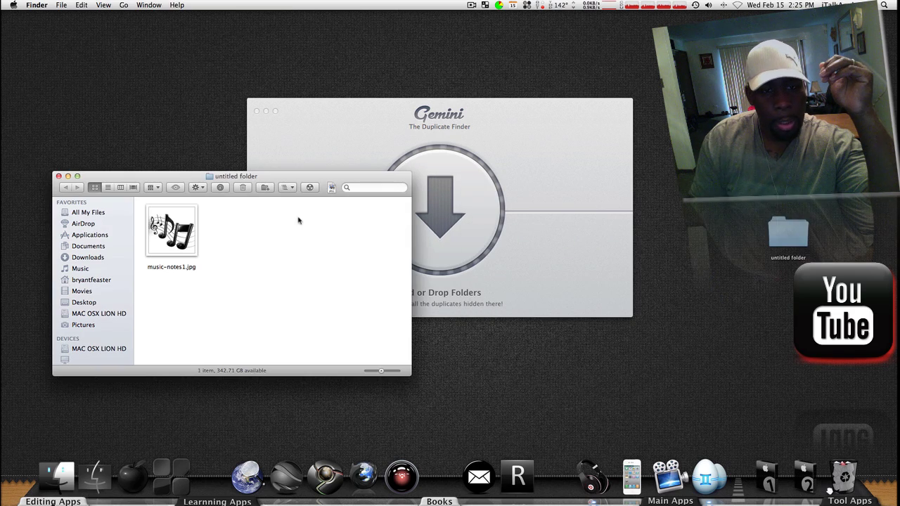
drag(266, 186, 530, 209)
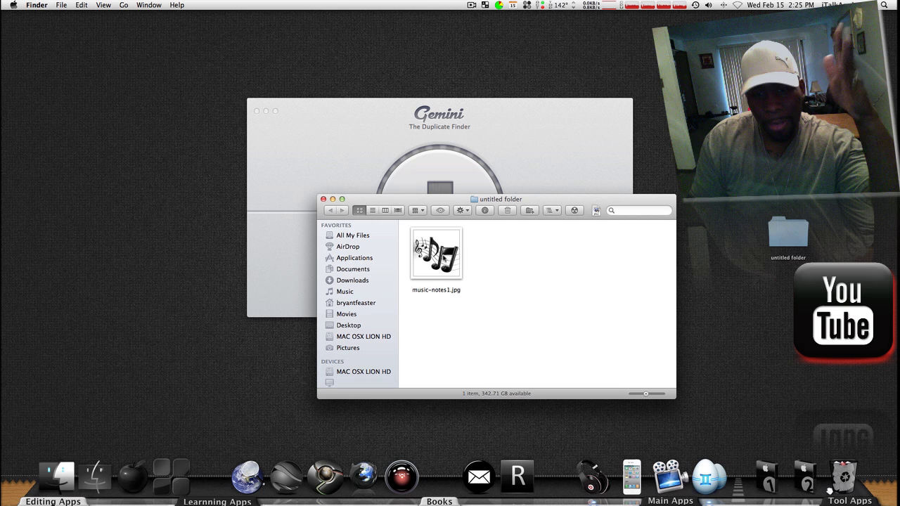
click(457, 257)
click(507, 211)
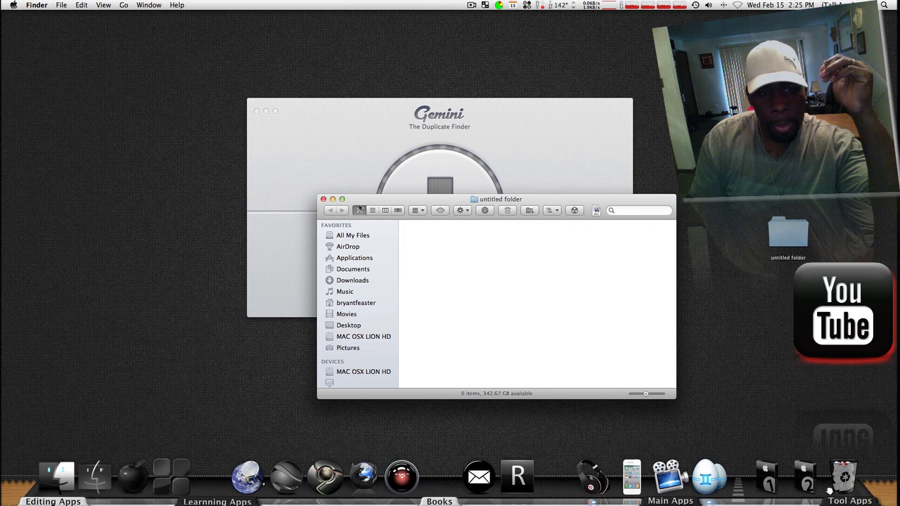
- Move both empty 'untitled folder' and 'untitled folder 2' from the desktop to Trash
click(324, 199)
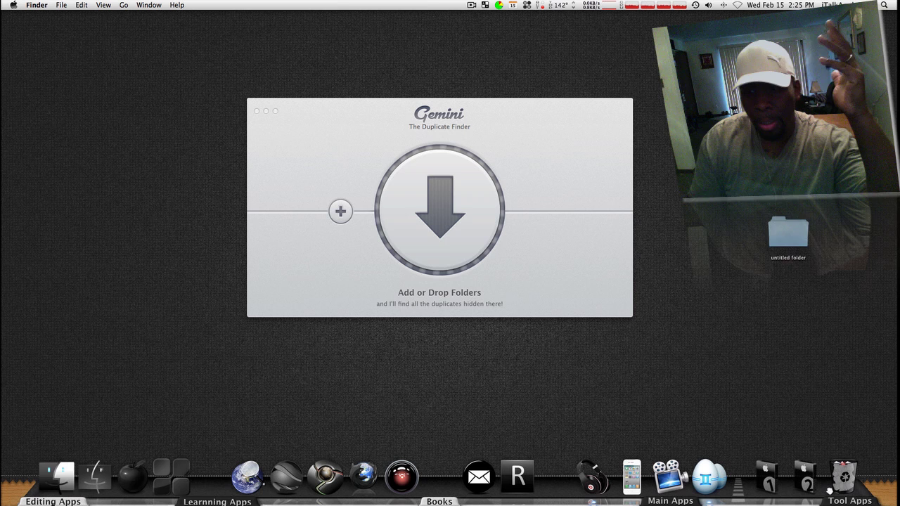
drag(725, 200, 815, 266)
right_click(774, 125)
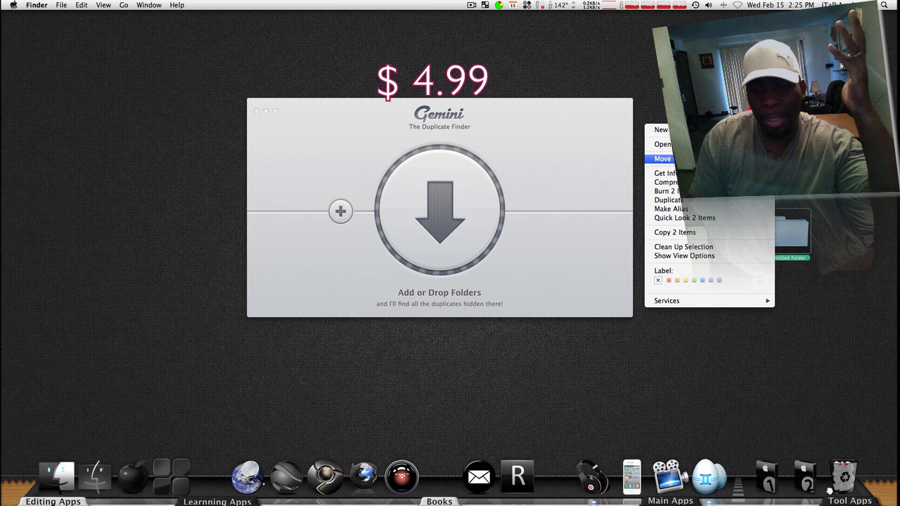
click(665, 159)
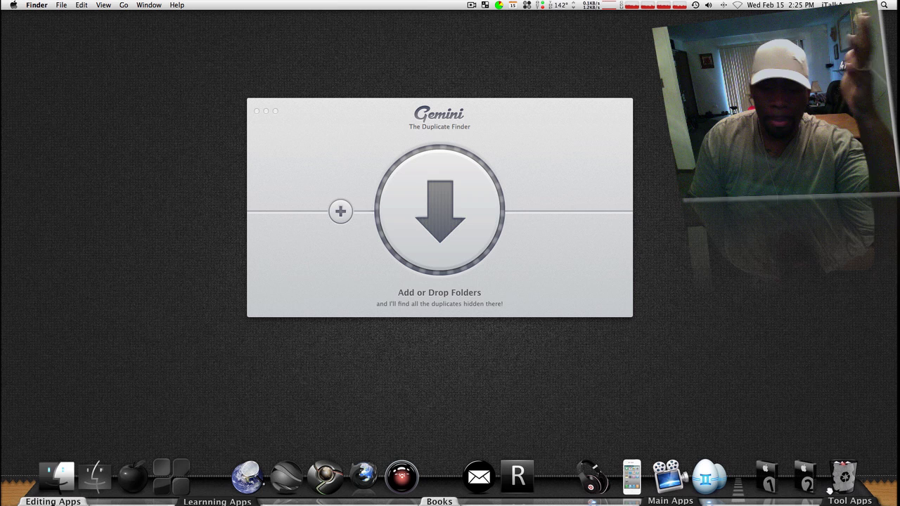